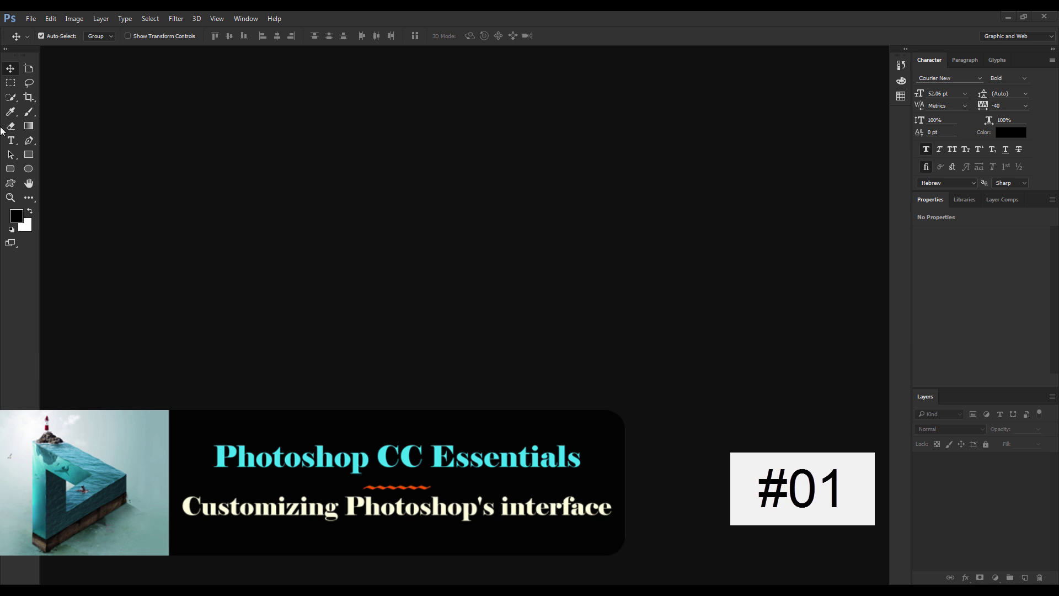
Browse the Layer, Select and Filter menus, then close the menu without choosing anything
{"action": "left_click", "coordinate": [98, 19]}
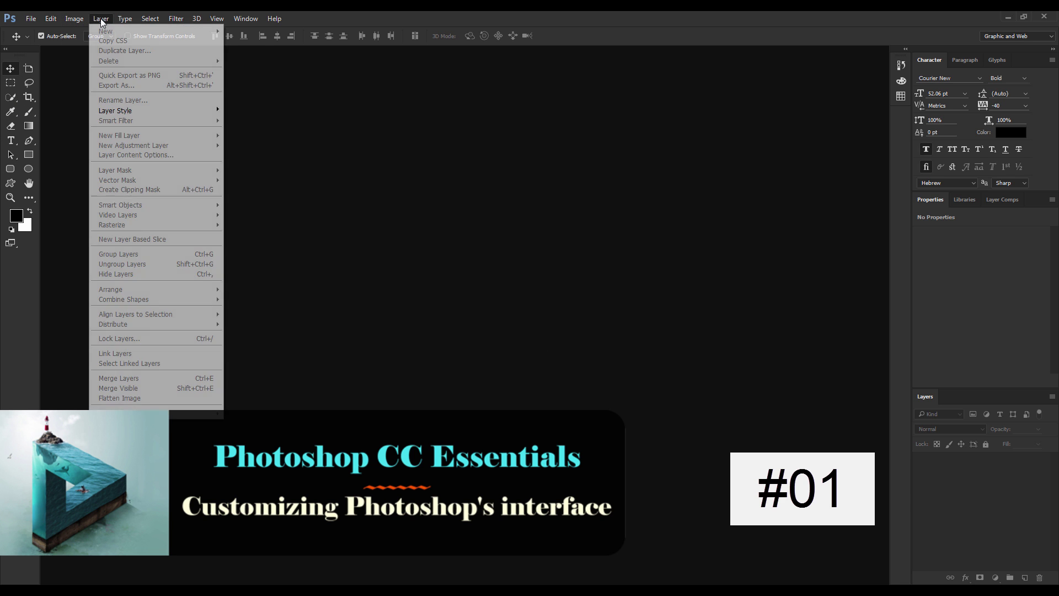
{"action": "left_click", "coordinate": [125, 19]}
{"action": "left_click", "coordinate": [149, 20]}
{"action": "mouse_move", "coordinate": [175, 19]}
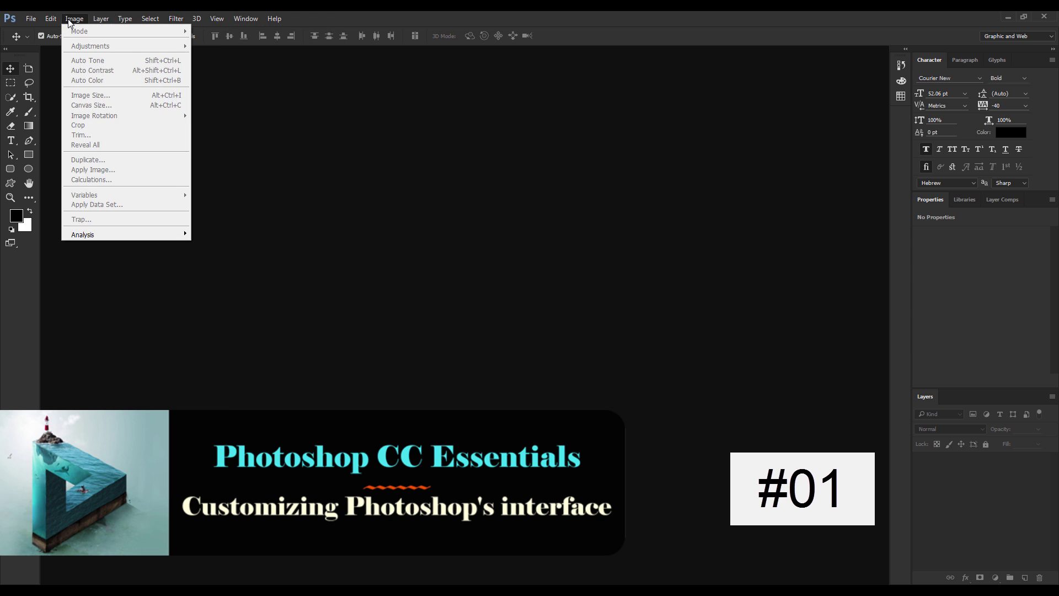
{"action": "mouse_move", "coordinate": [280, 19]}
{"action": "left_click", "coordinate": [324, 19]}
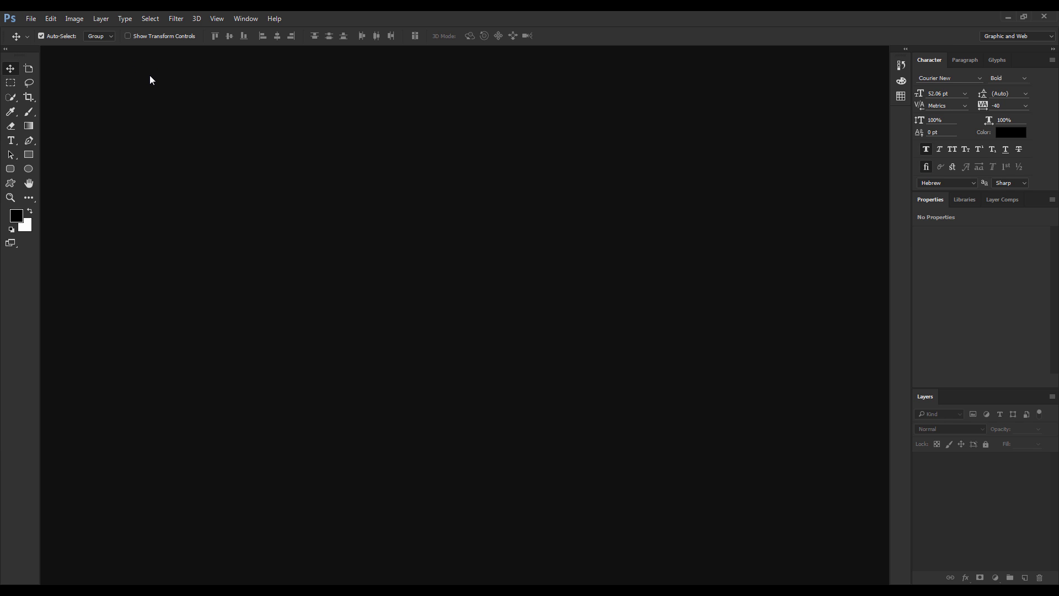
Open Edit > Preferences > Interface and move the Preferences window aside
{"action": "left_click", "coordinate": [50, 18]}
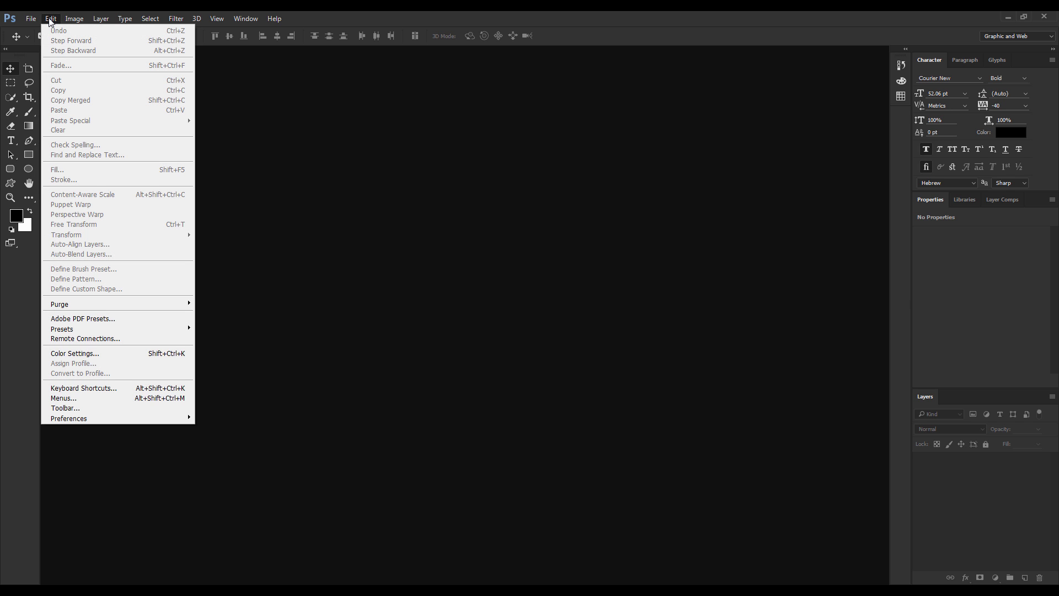
{"action": "mouse_move", "coordinate": [114, 419]}
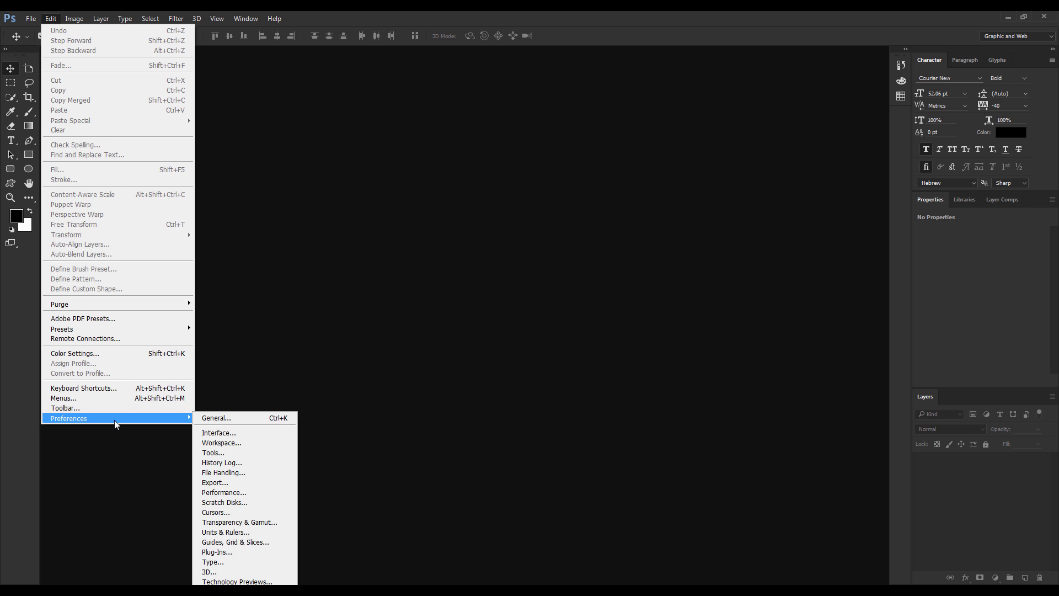
{"action": "left_click", "coordinate": [231, 436]}
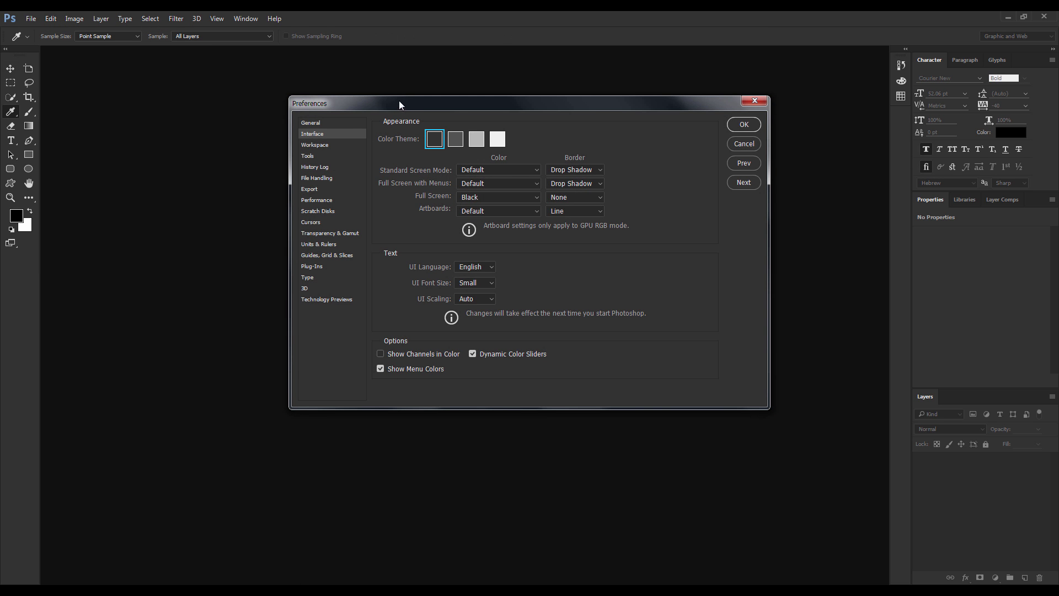
{"action": "left_click_drag", "start_coordinate": [398, 100], "coordinate": [345, 74]}
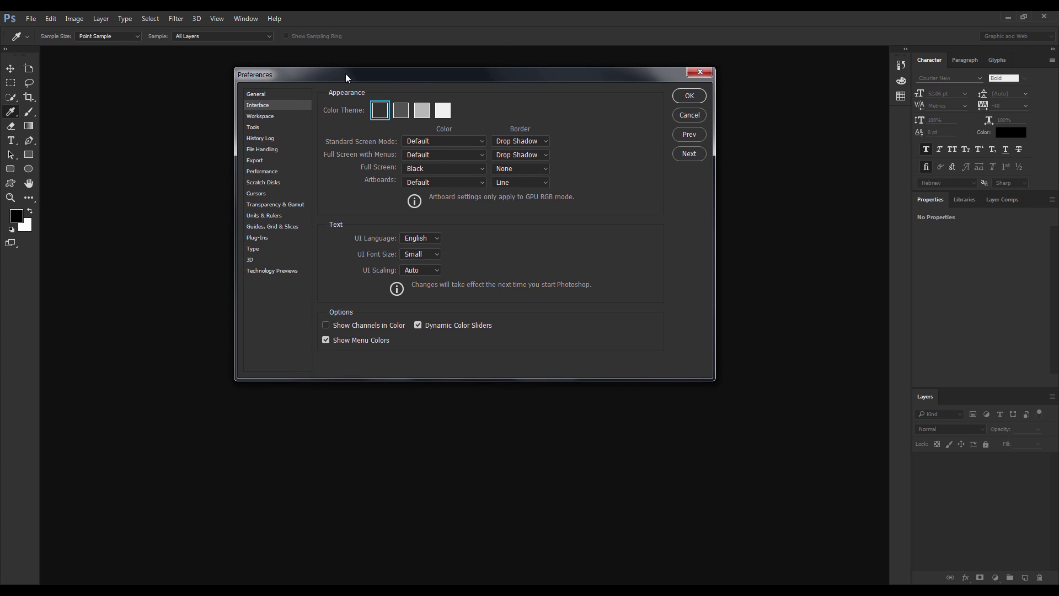
Preview the darker grey, light grey and lightest colour themes, ending on light grey
{"action": "left_click", "coordinate": [401, 113]}
{"action": "left_click", "coordinate": [421, 112]}
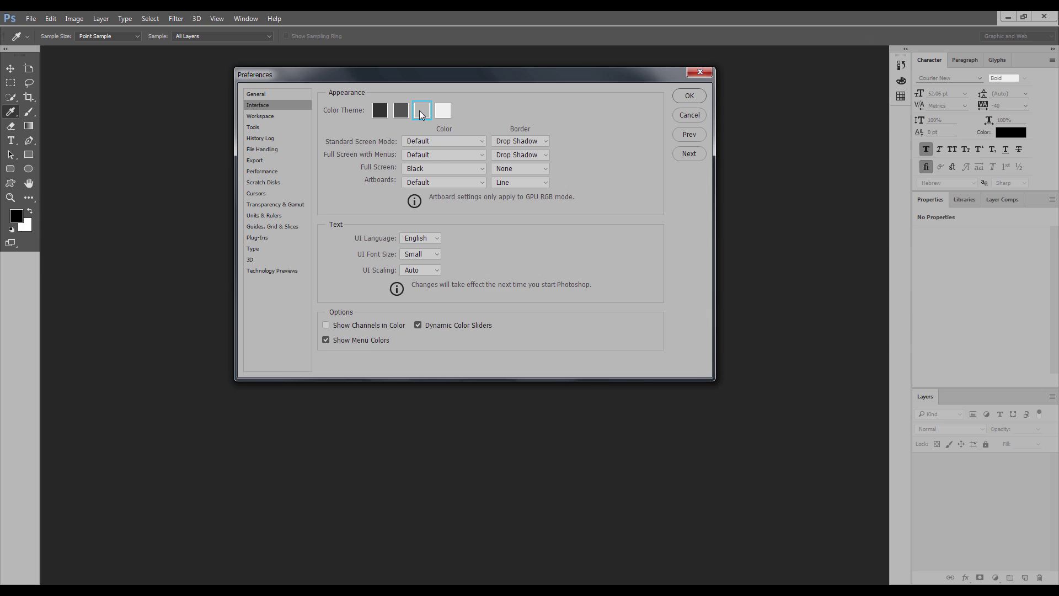
{"action": "left_click", "coordinate": [448, 112]}
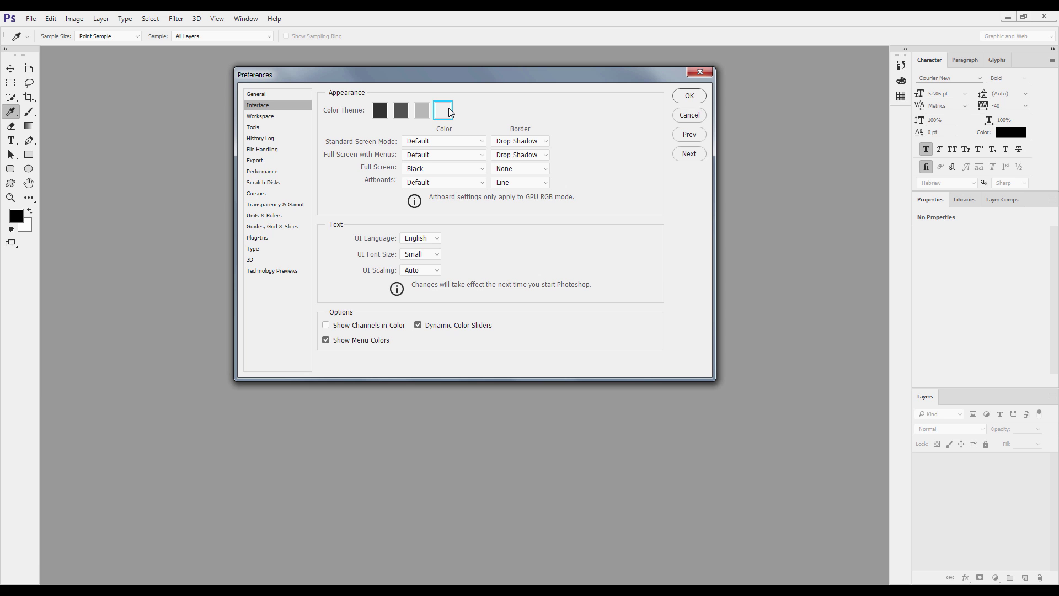
{"action": "left_click", "coordinate": [424, 111]}
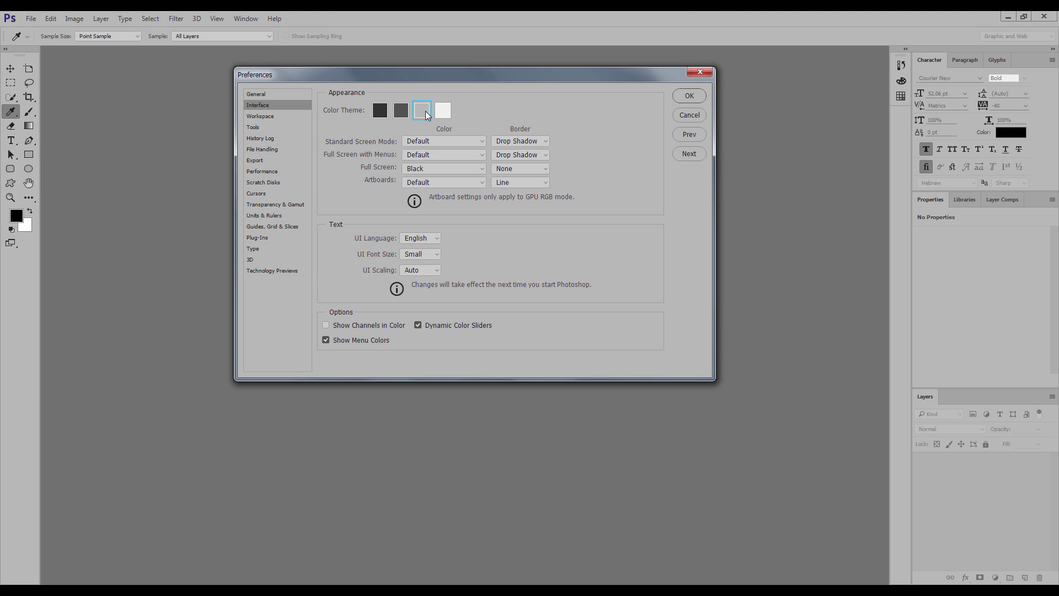
{"action": "left_click_drag", "start_coordinate": [412, 75], "coordinate": [395, 63]}
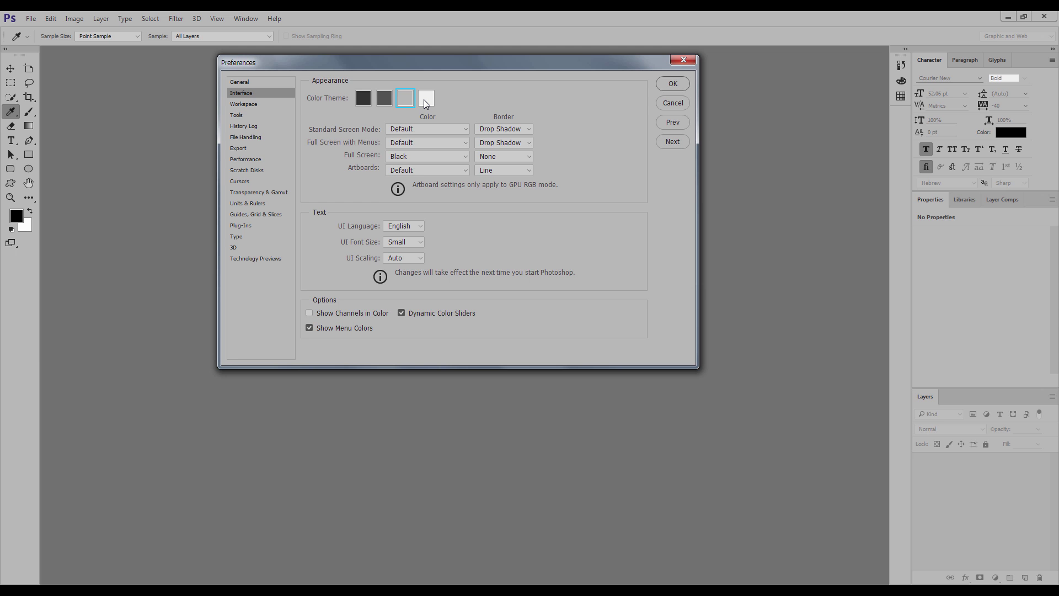
Apply the darker grey theme, set the Full Screen with Menus border to None, and check UI languages
{"action": "left_click", "coordinate": [385, 100]}
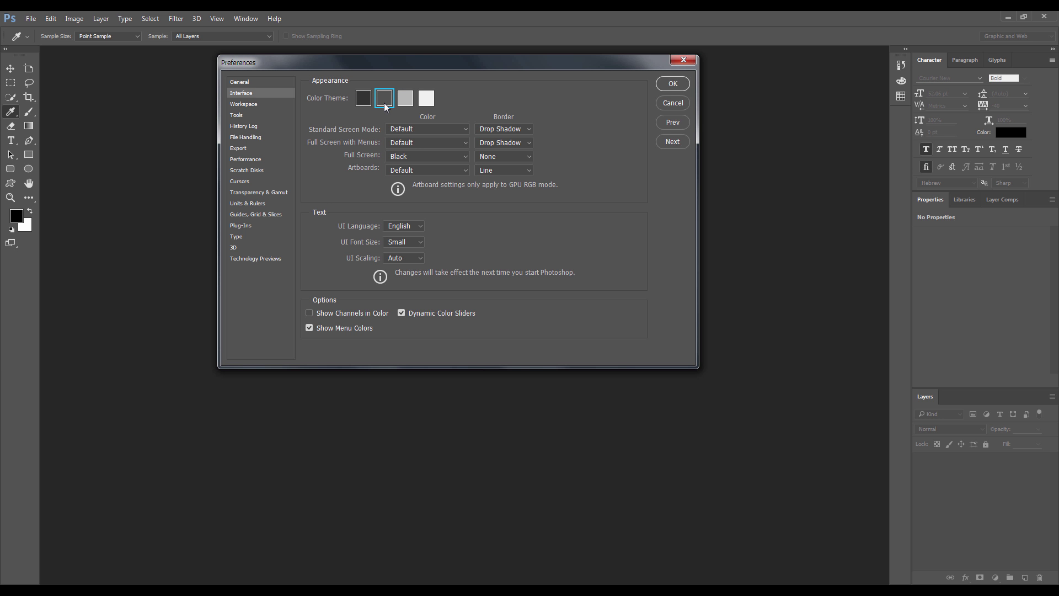
{"action": "left_click", "coordinate": [511, 130]}
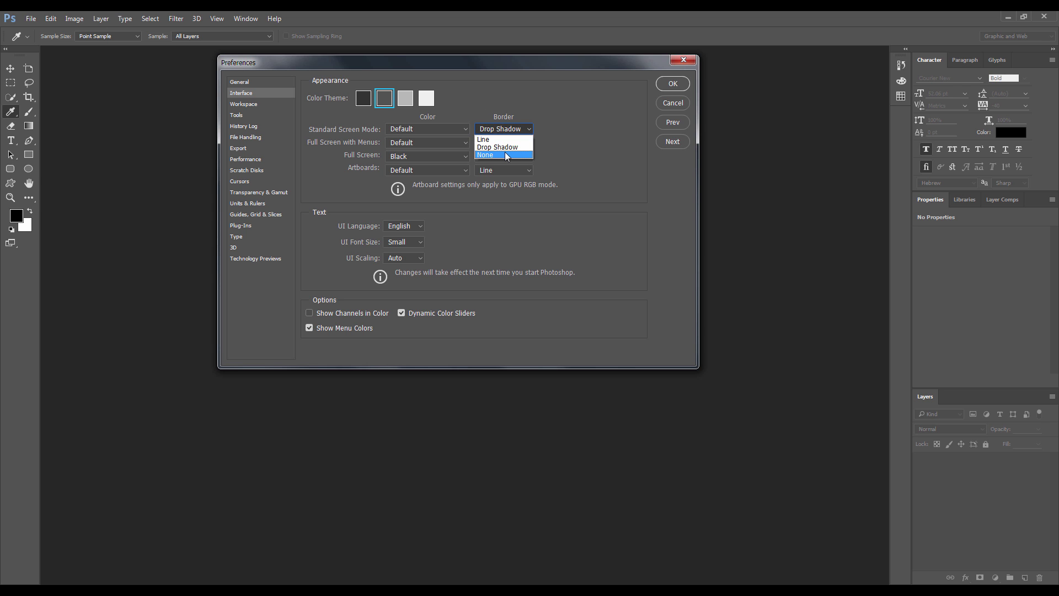
{"action": "left_click", "coordinate": [505, 144]}
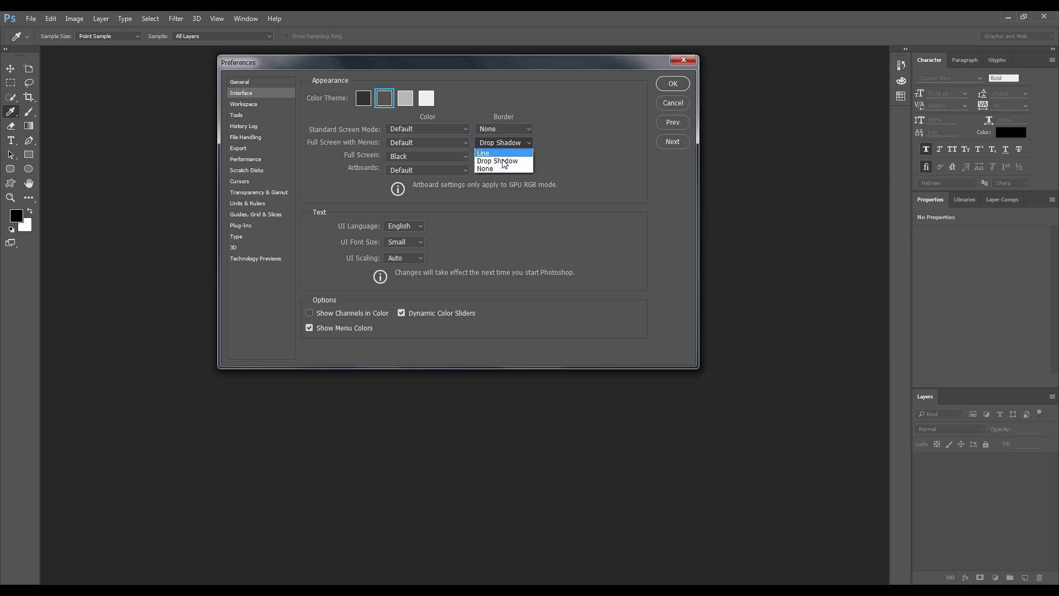
{"action": "left_click", "coordinate": [501, 167]}
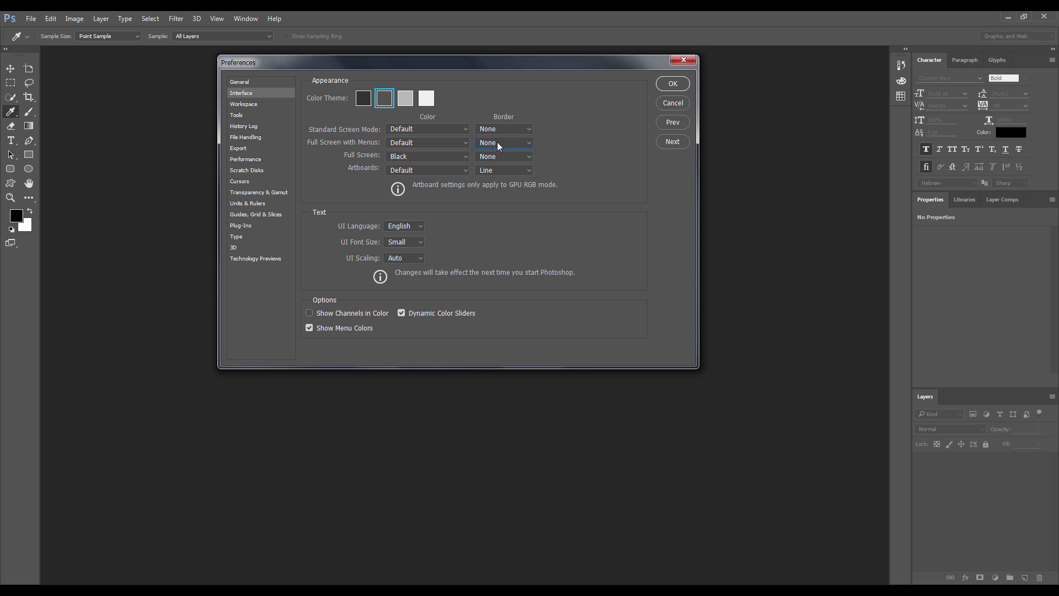
{"action": "left_click", "coordinate": [404, 227]}
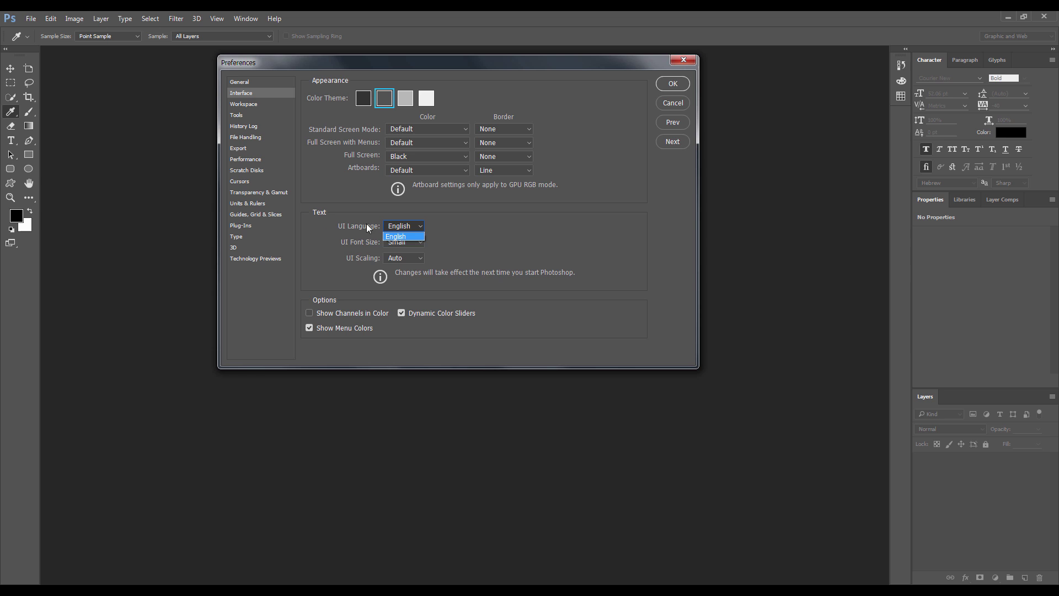
Keep UI Language as English and UI Font Size at Small, leaving UI Scaling unchanged
{"action": "left_click", "coordinate": [409, 227]}
{"action": "left_click", "coordinate": [399, 244]}
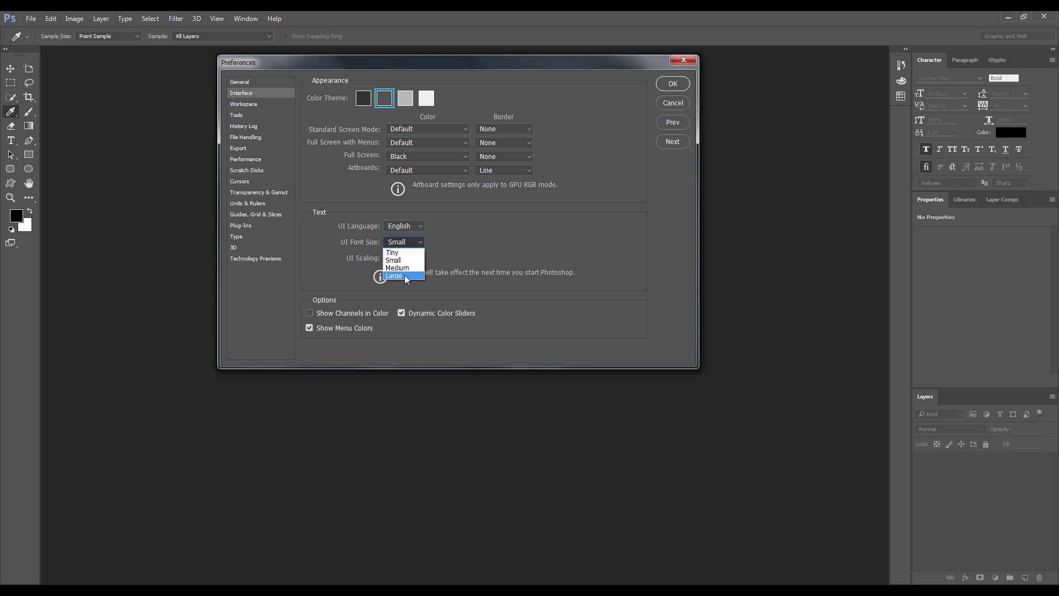
{"action": "left_click", "coordinate": [452, 241]}
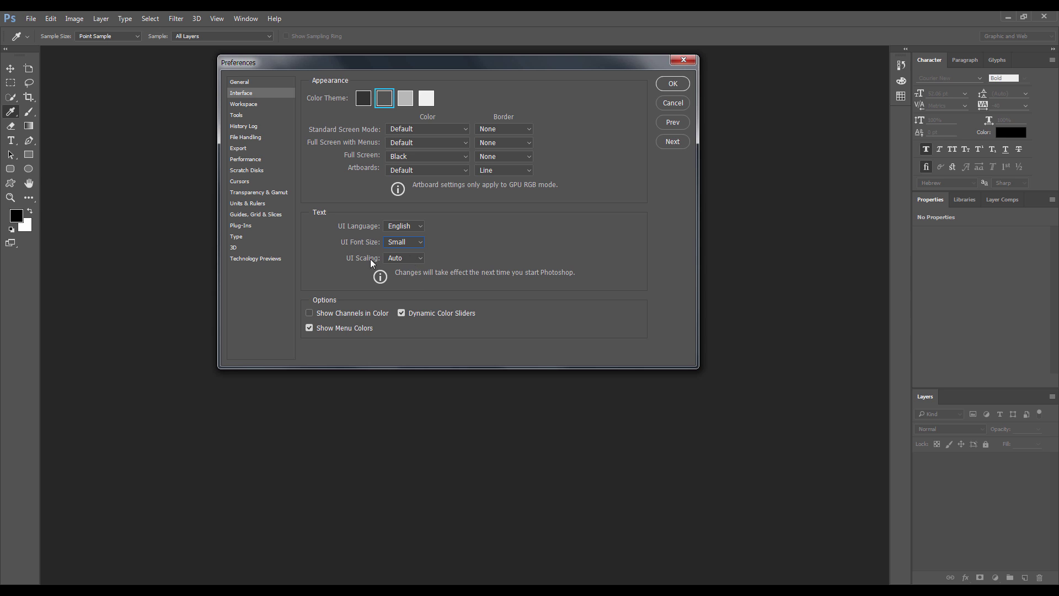
{"action": "left_click", "coordinate": [411, 258]}
Apply the interface preferences and start a new document
{"action": "left_click", "coordinate": [672, 85]}
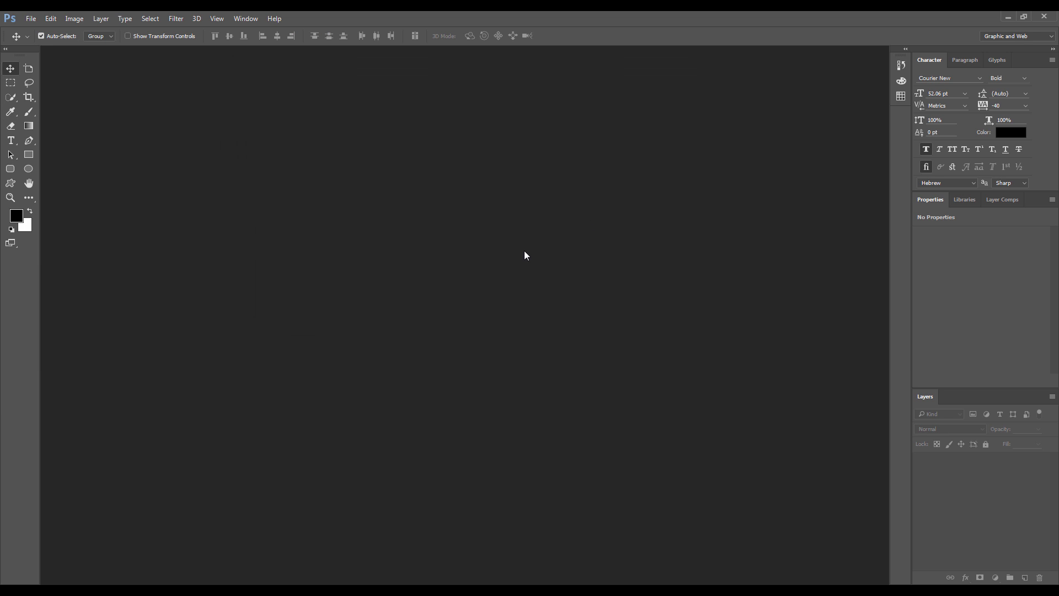
{"action": "left_click", "coordinate": [31, 18]}
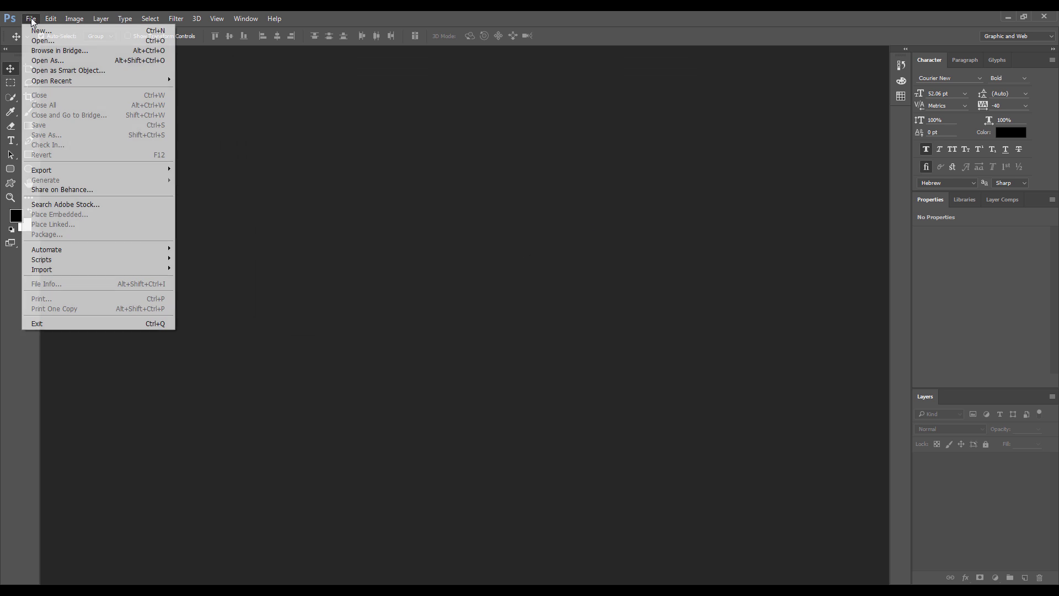
{"action": "left_click", "coordinate": [34, 31]}
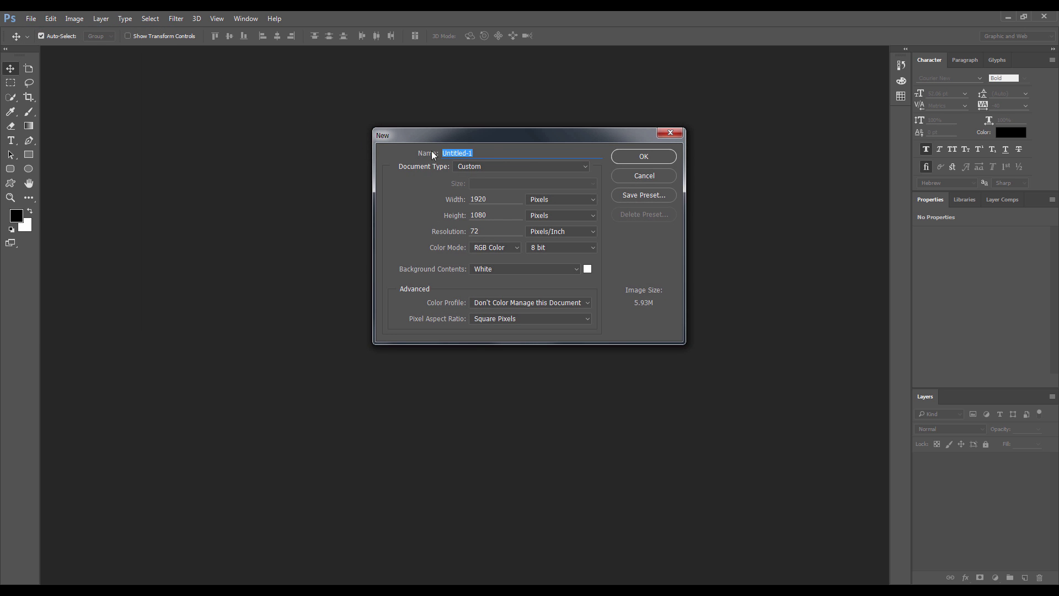
Create a new document with the Default Photoshop Size preset (16 × 12 cm, white)
{"action": "left_click", "coordinate": [477, 164]}
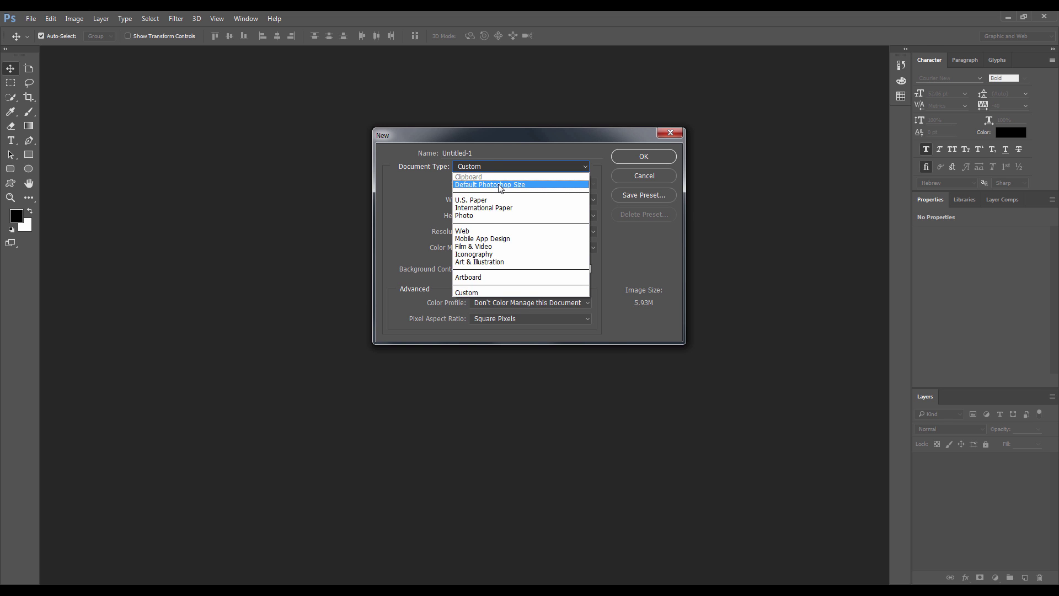
{"action": "left_click", "coordinate": [499, 185]}
{"action": "left_click_drag", "start_coordinate": [548, 146], "coordinate": [451, 112]}
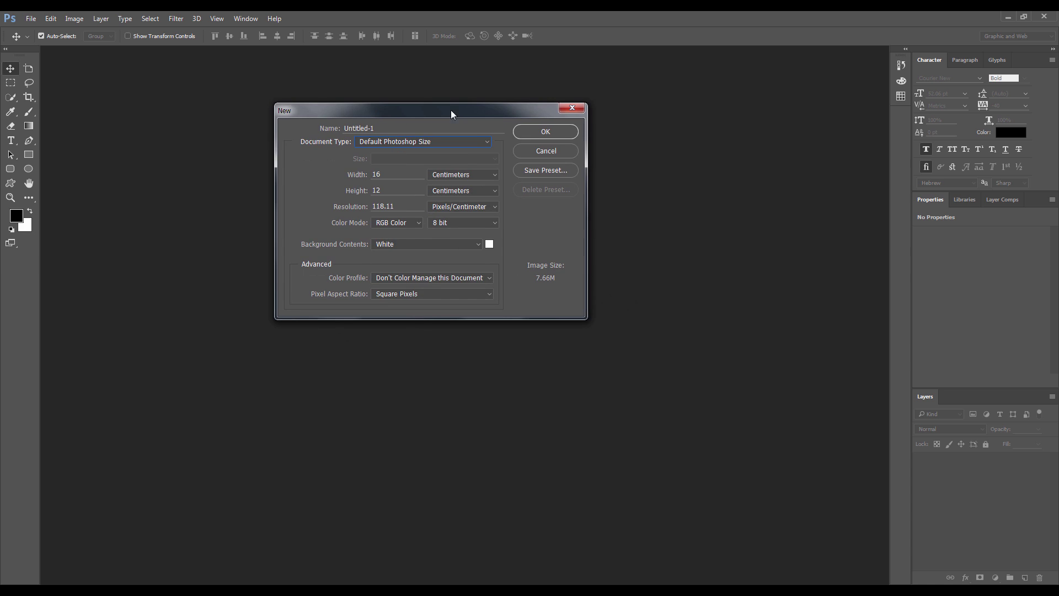
{"action": "left_click", "coordinate": [553, 133]}
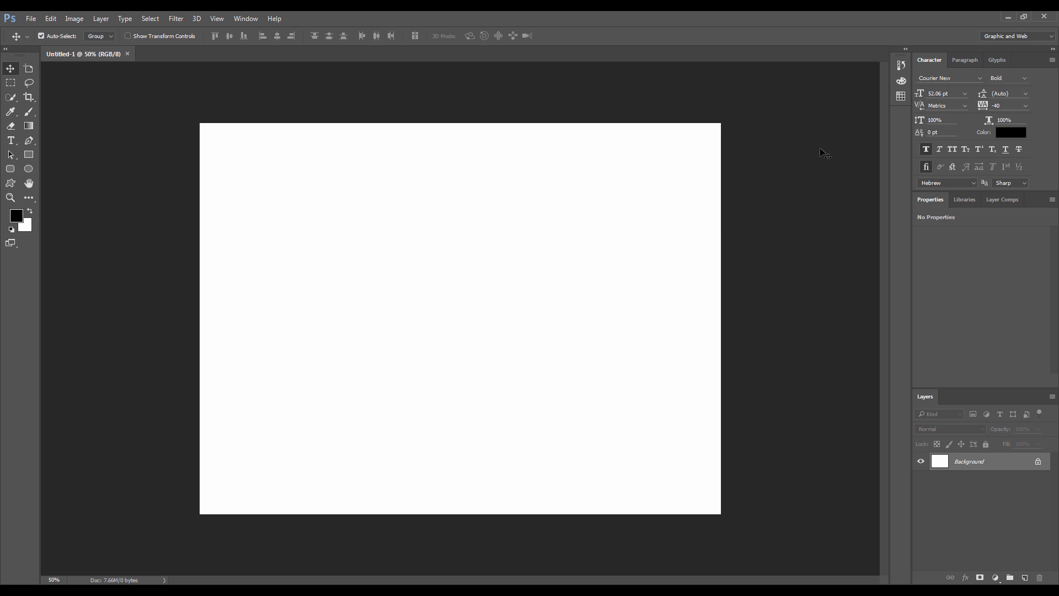
{"action": "right_click", "coordinate": [808, 116]}
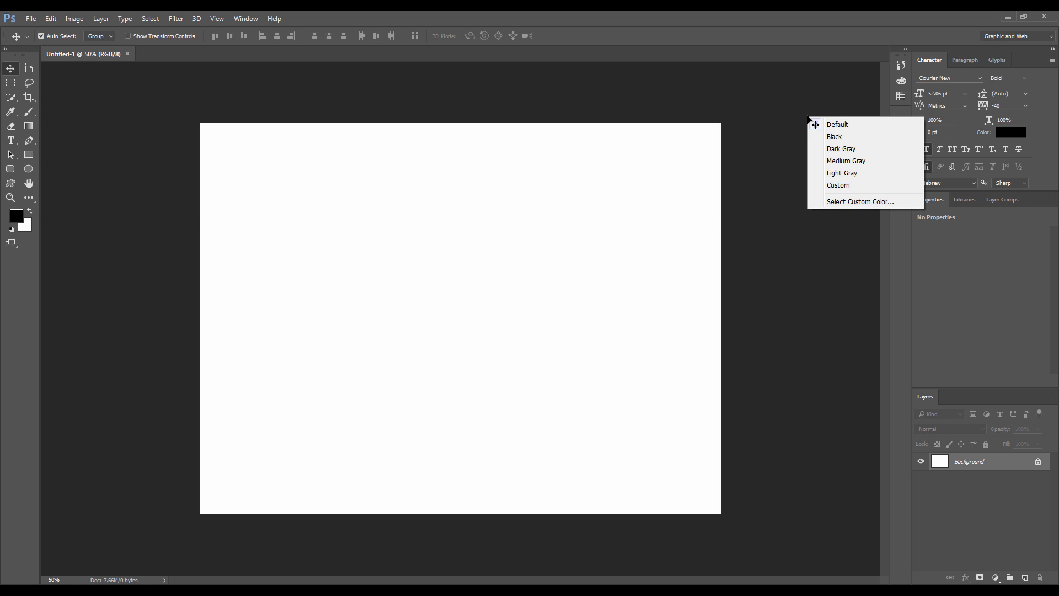
{"action": "left_click", "coordinate": [836, 138]}
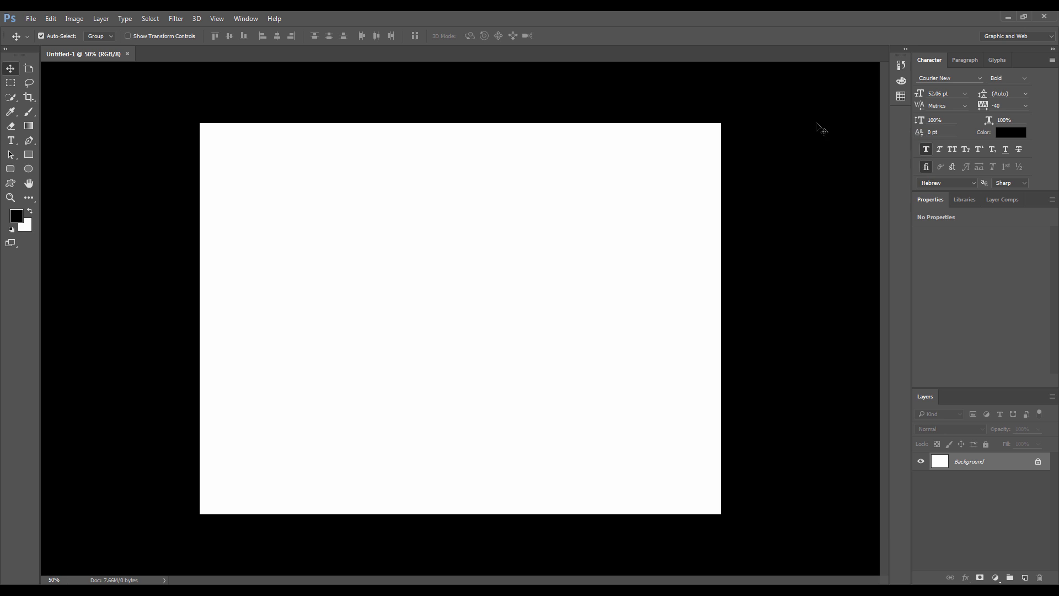
{"action": "right_click", "coordinate": [816, 124]}
{"action": "left_click", "coordinate": [830, 155]}
{"action": "right_click", "coordinate": [827, 151]}
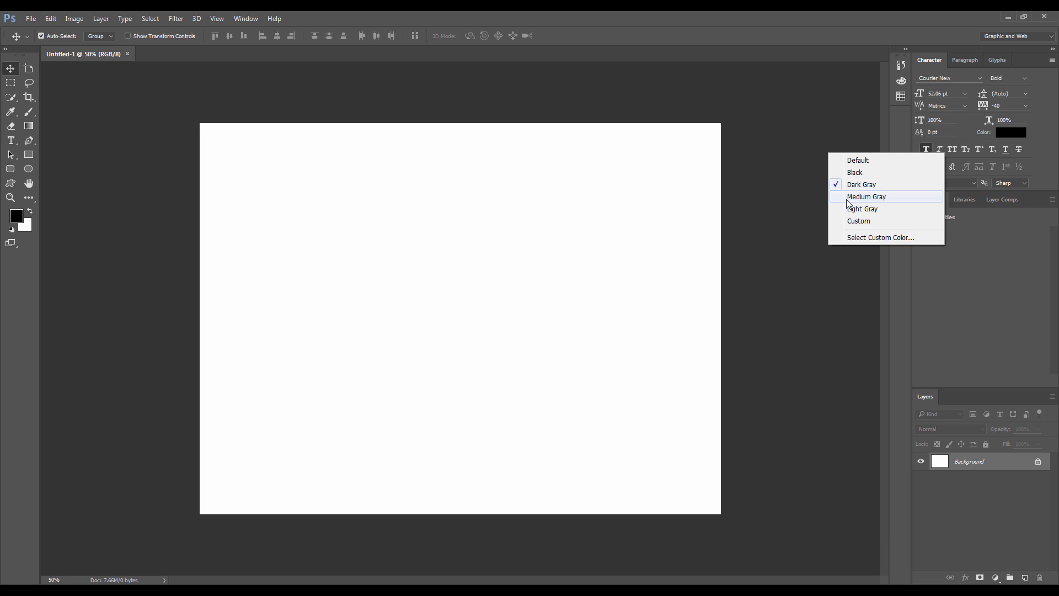
{"action": "left_click", "coordinate": [847, 198]}
{"action": "right_click", "coordinate": [832, 181]}
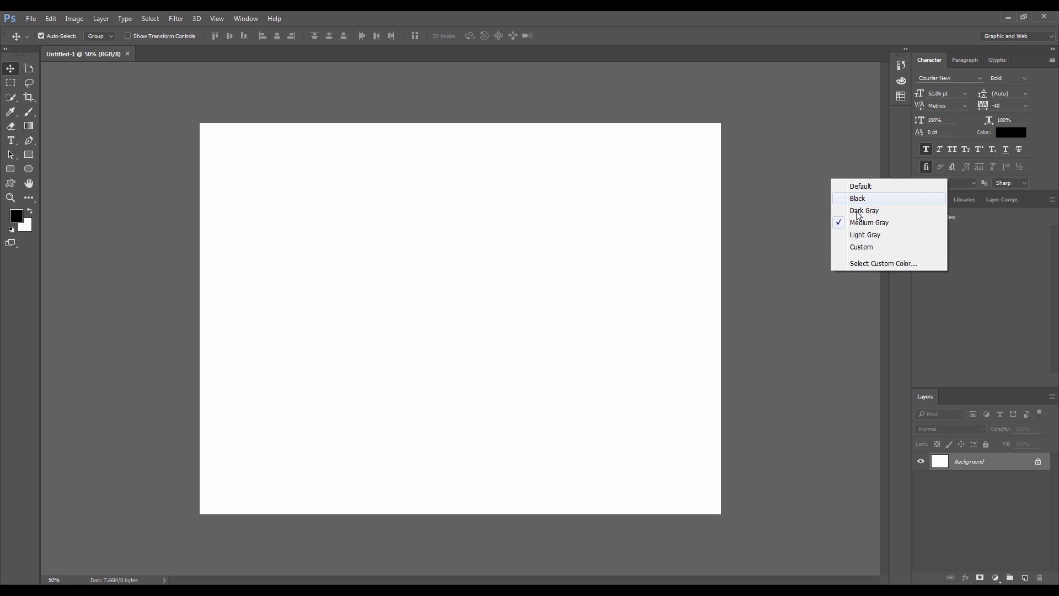
{"action": "left_click", "coordinate": [864, 248]}
{"action": "right_click", "coordinate": [811, 178]}
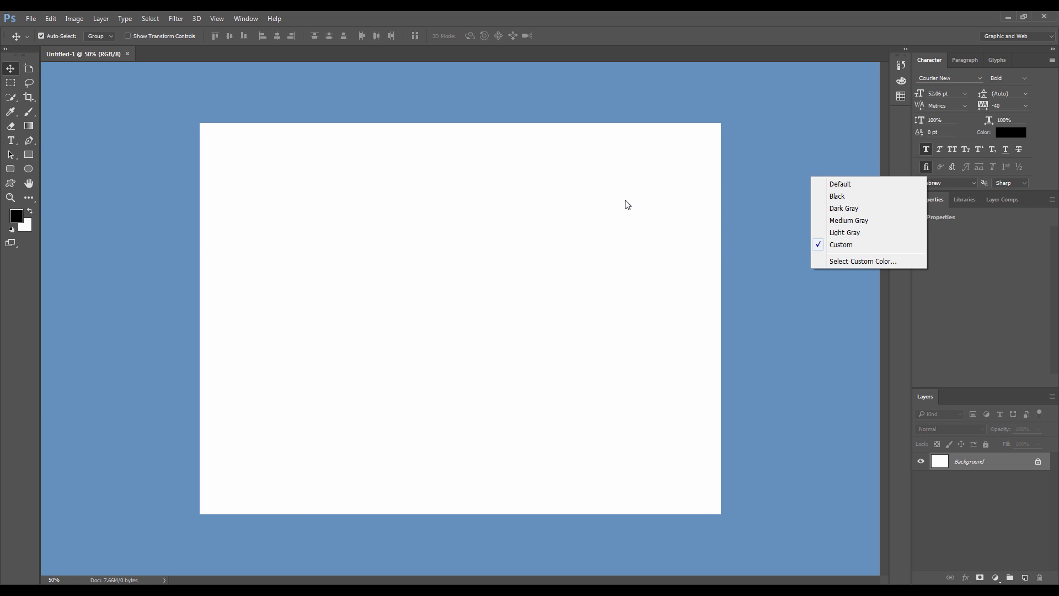
{"action": "left_click", "coordinate": [846, 187]}
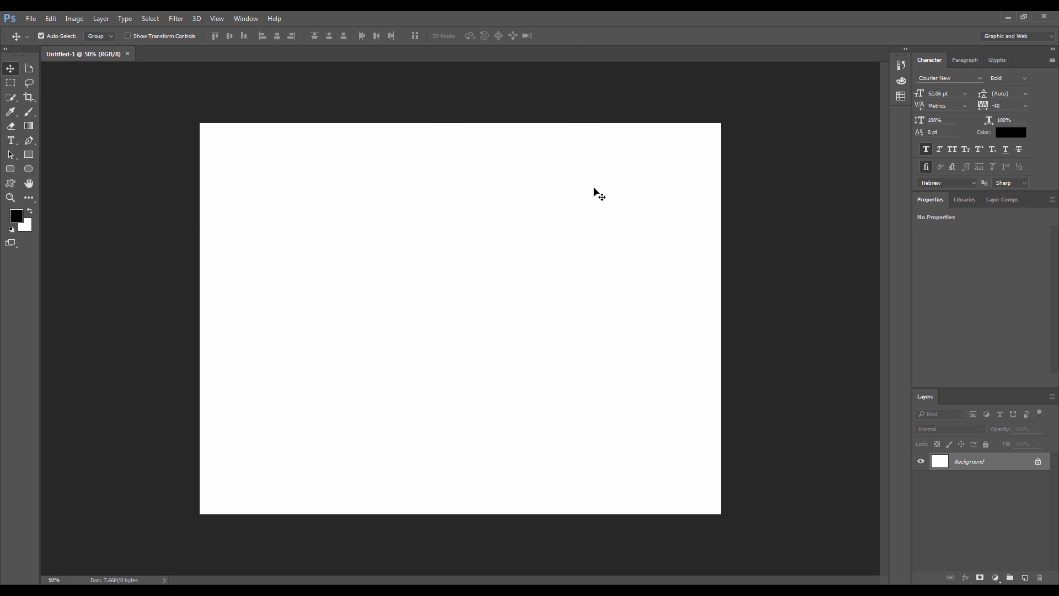
{"action": "right_click", "coordinate": [798, 165]}
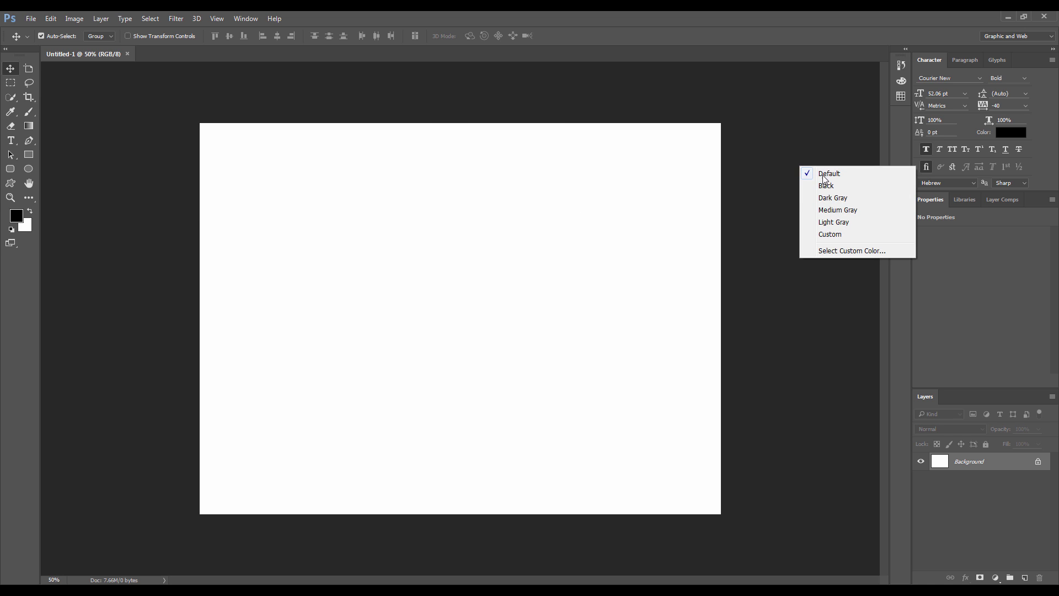
{"action": "left_click", "coordinate": [841, 200]}
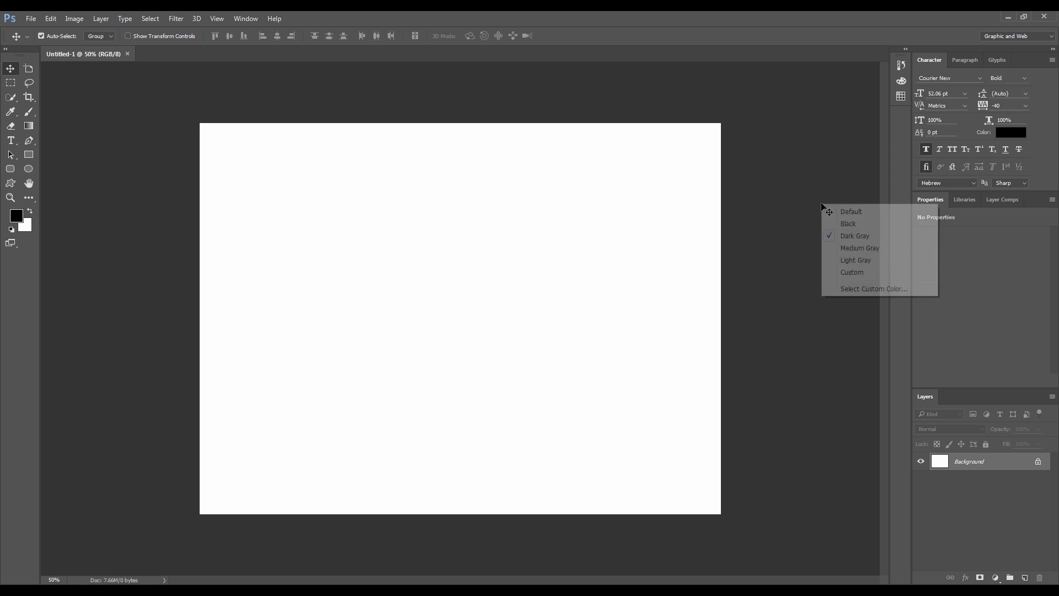
{"action": "left_click", "coordinate": [849, 249]}
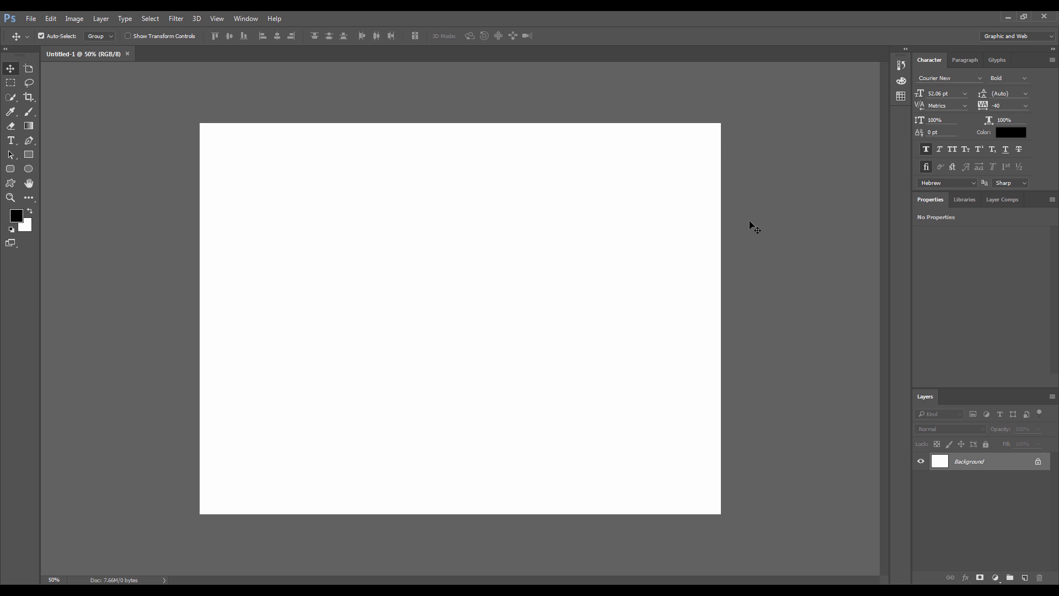
{"action": "right_click", "coordinate": [771, 181]}
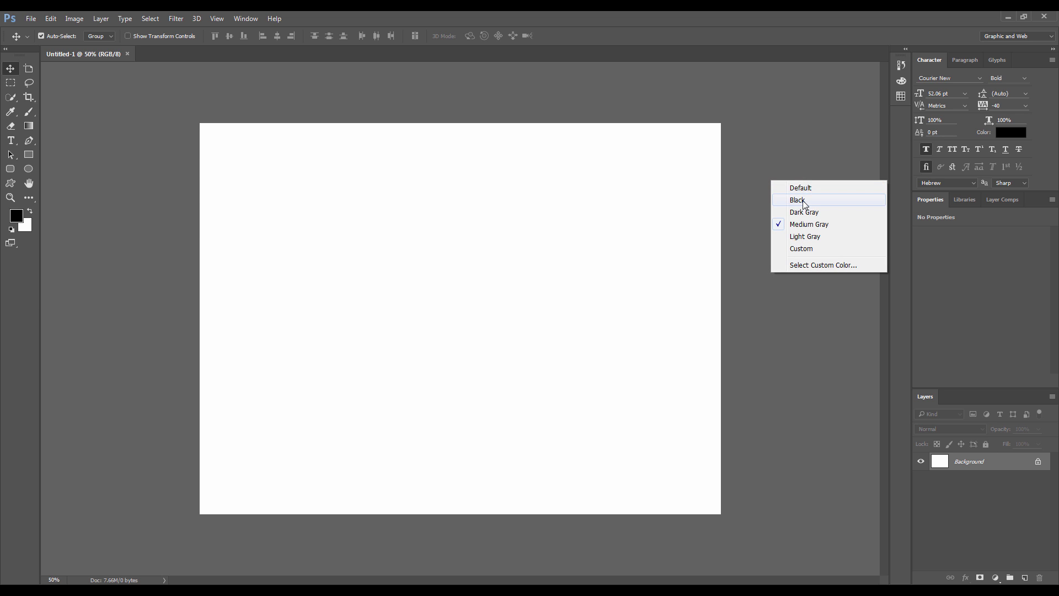
{"action": "left_click", "coordinate": [803, 199]}
{"action": "right_click", "coordinate": [797, 182]}
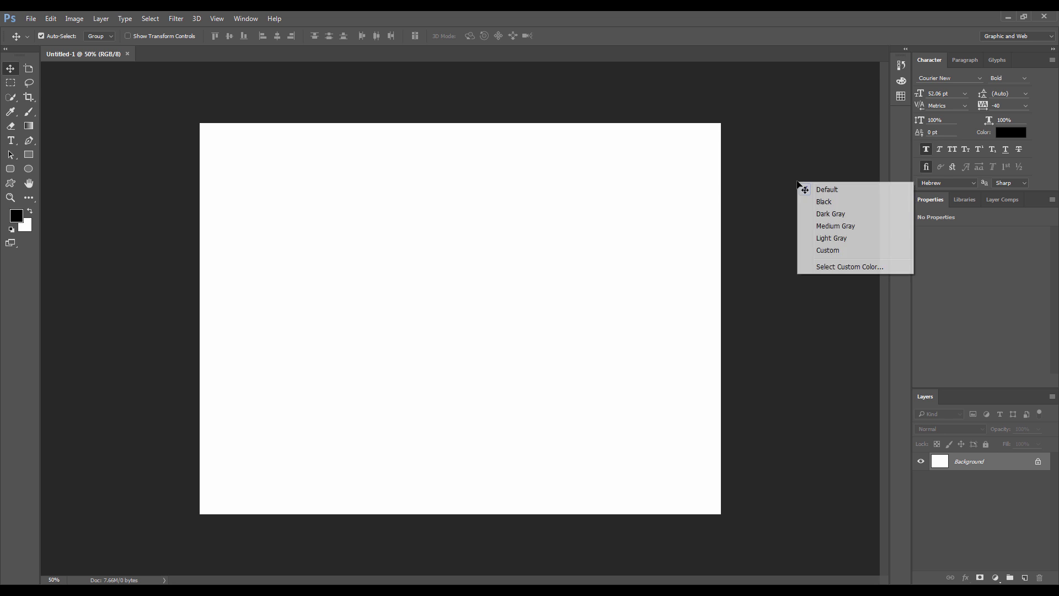
Close the pasteboard colour menu, keeping the default dark surround unchanged
{"action": "left_click", "coordinate": [759, 160]}
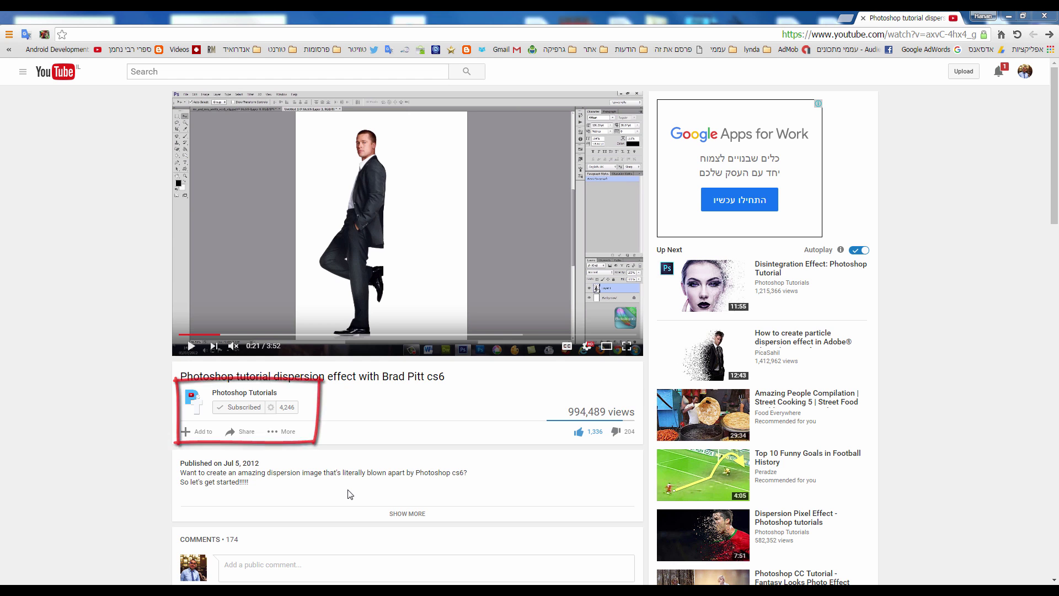
Start a public comment on the dispersion-effect tutorial, then return to the top of the page
{"action": "scroll", "coordinate": [953, 392], "scroll_direction": "down", "scroll_amount": 5}
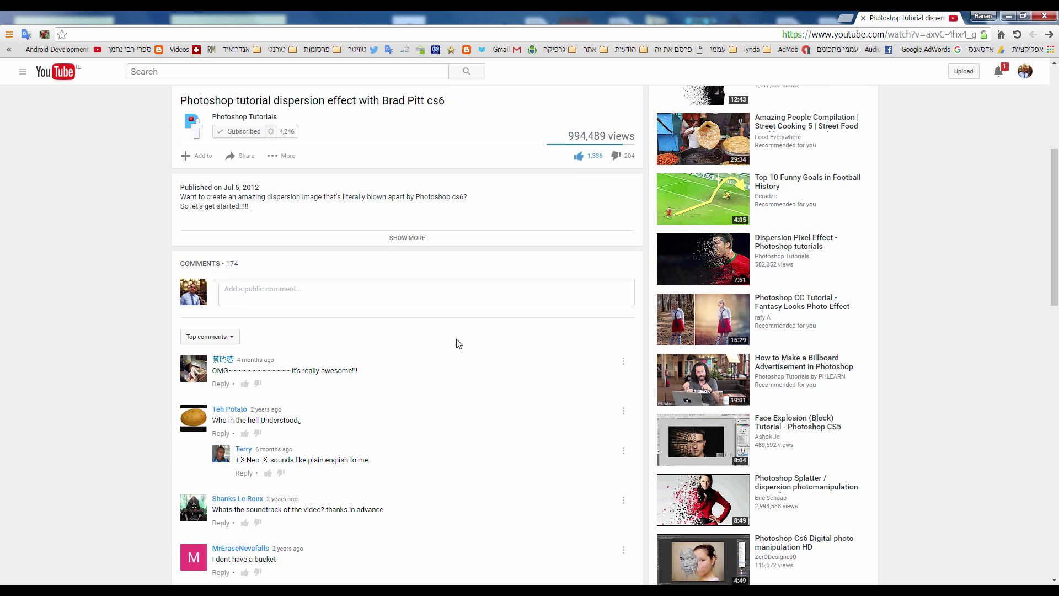
{"action": "left_click", "coordinate": [279, 290]}
{"action": "scroll", "coordinate": [447, 397], "scroll_direction": "up", "scroll_amount": 5}
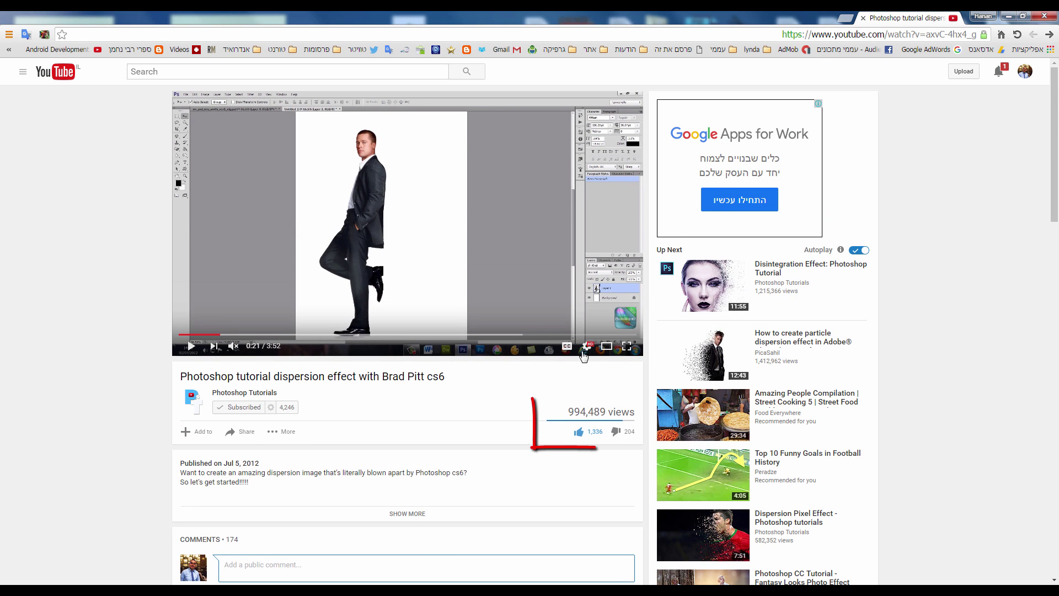